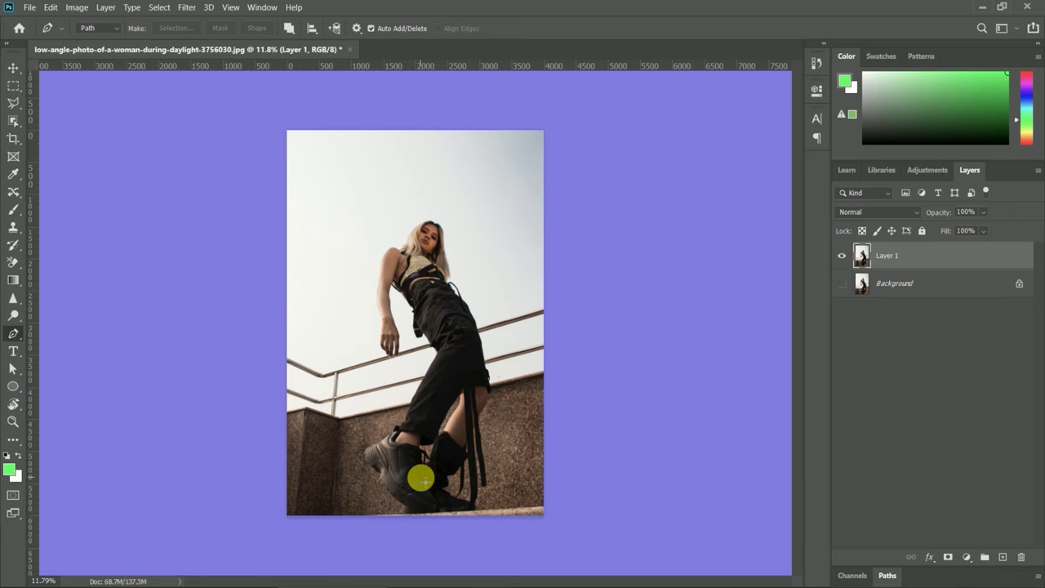
Zoom into the low-angle photo of the woman
scroll(433, 506, up, 1)
Pen-trace the woman's left half from head to shoe and load the path as a selection
scroll(432, 505, up, 1)
scroll(432, 502, up, 1)
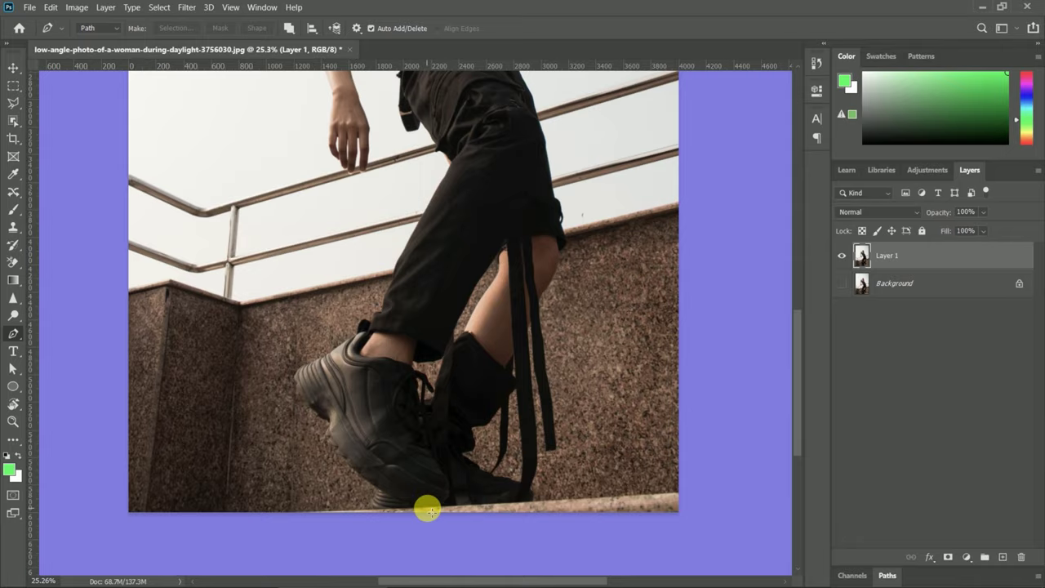
scroll(429, 506, up, 1)
scroll(339, 455, up, 1)
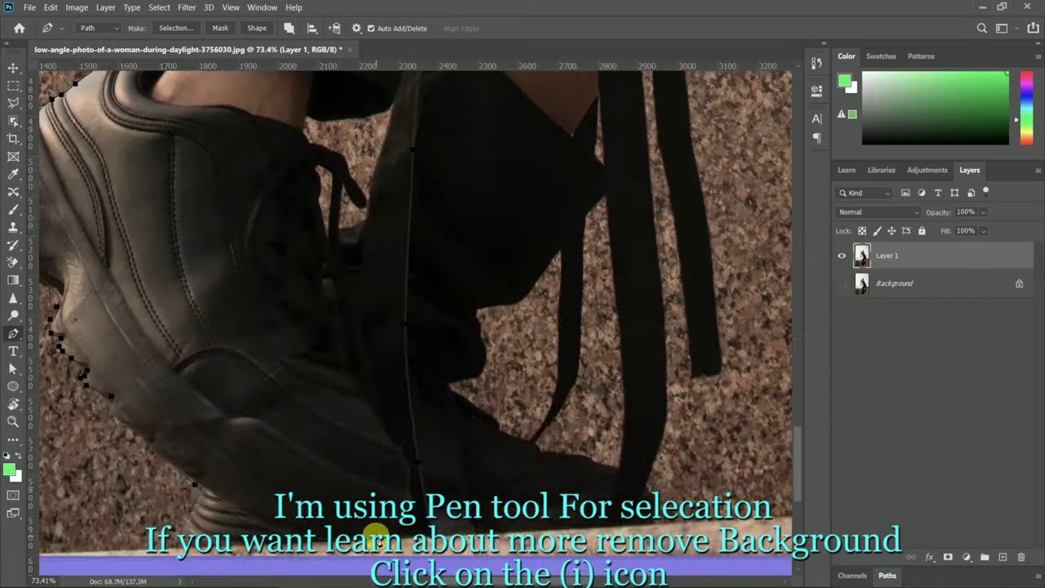
scroll(384, 327, up, 5)
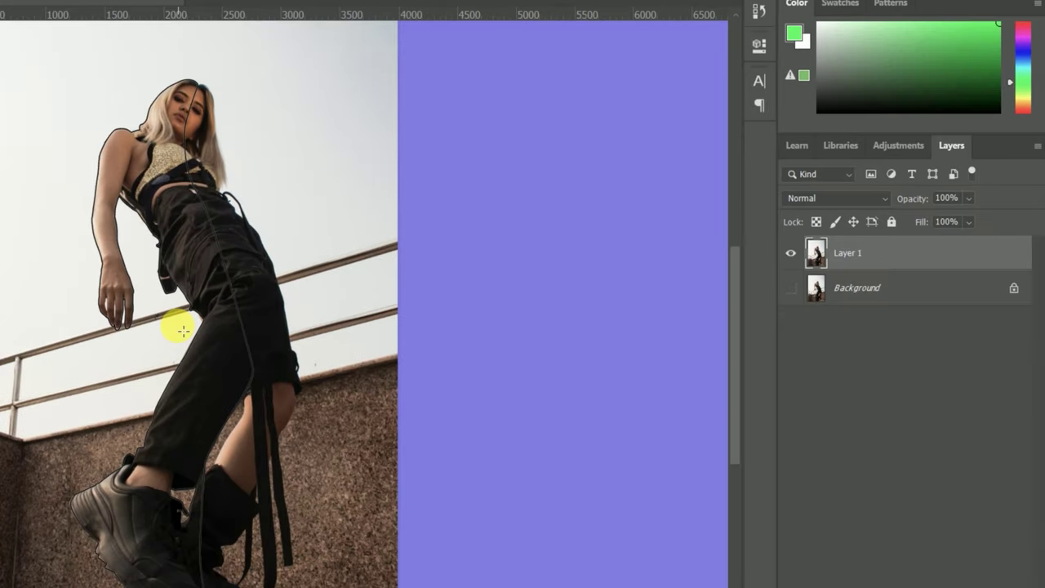
scroll(192, 352, up, 1)
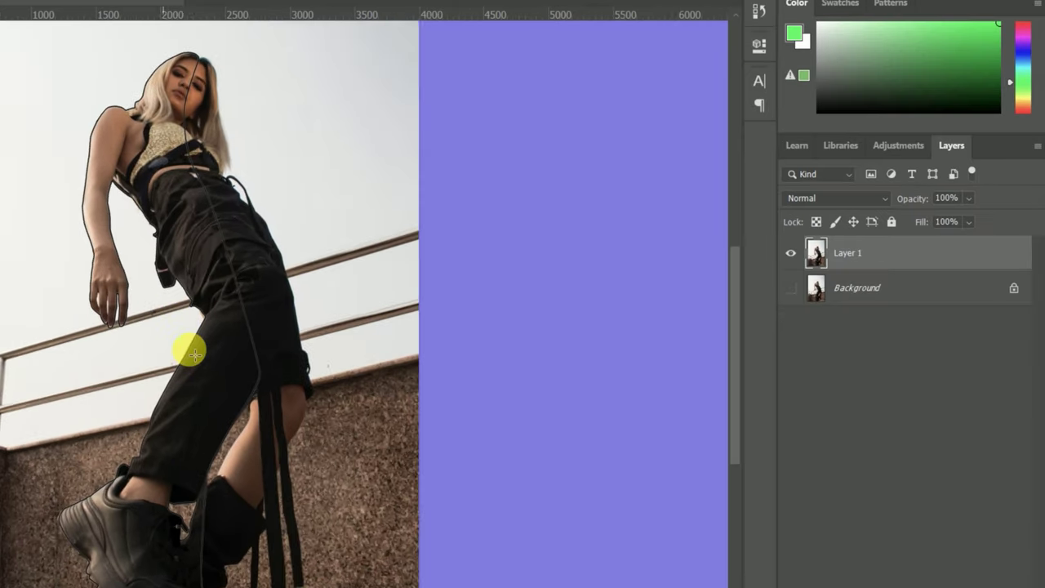
scroll(210, 451, up, 1)
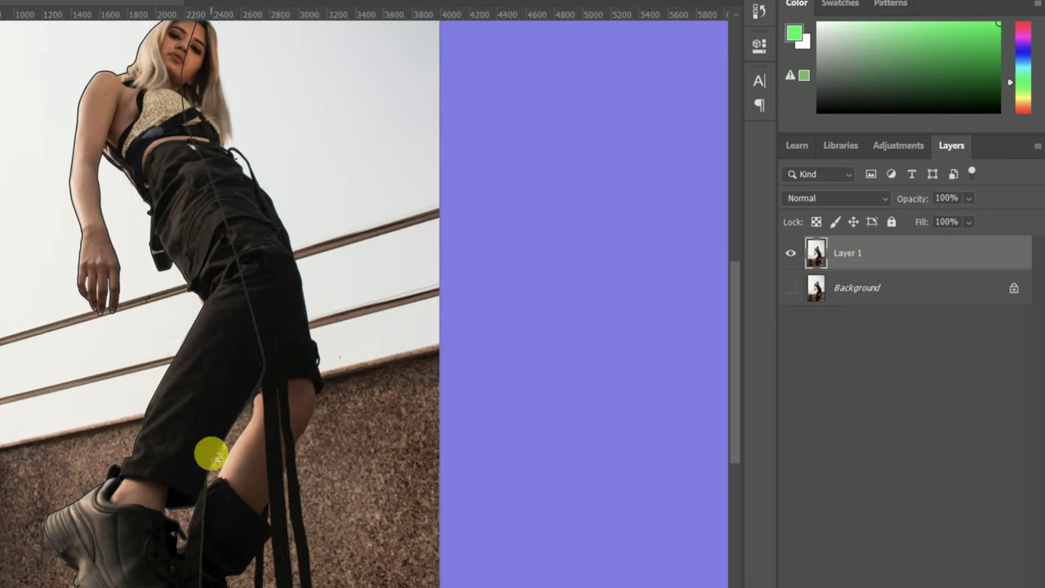
key(ctrl+Return)
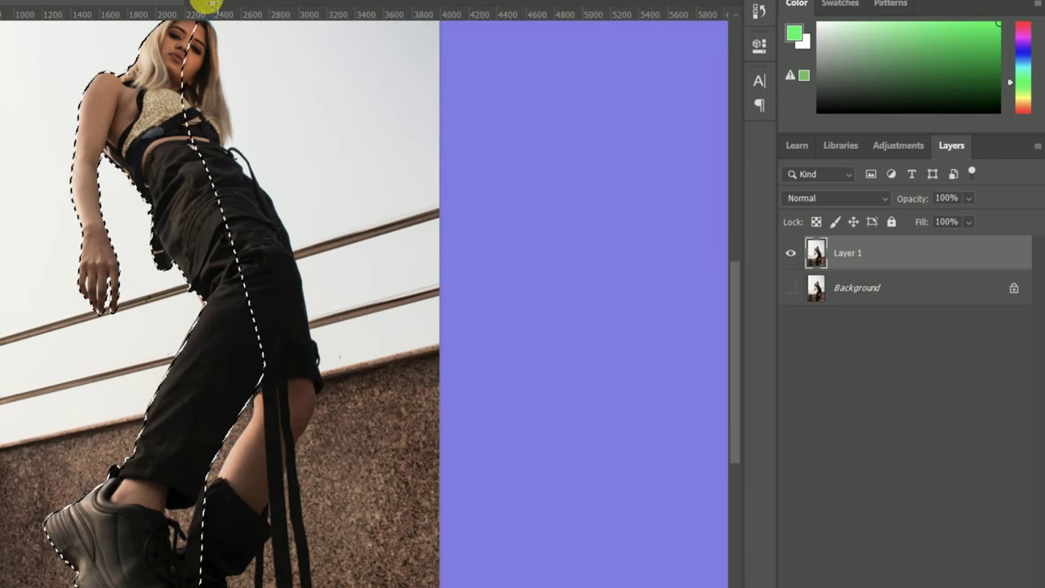
Copy the selected half-figure to Layer 2, toggling Layer 1 off and on to check it
scroll(151, 372, up, 1)
scroll(151, 372, down, 1)
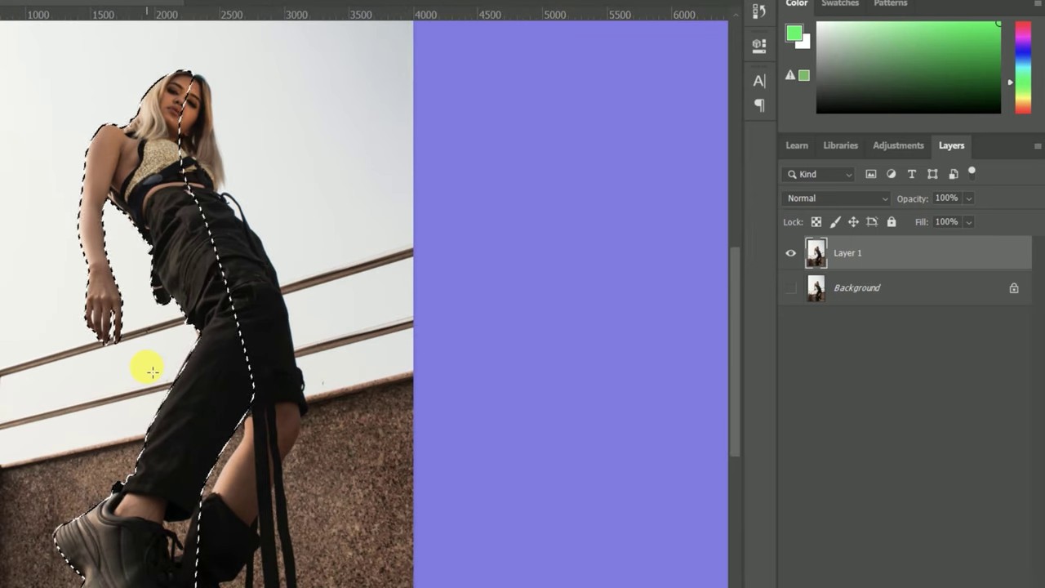
scroll(151, 372, down, 1)
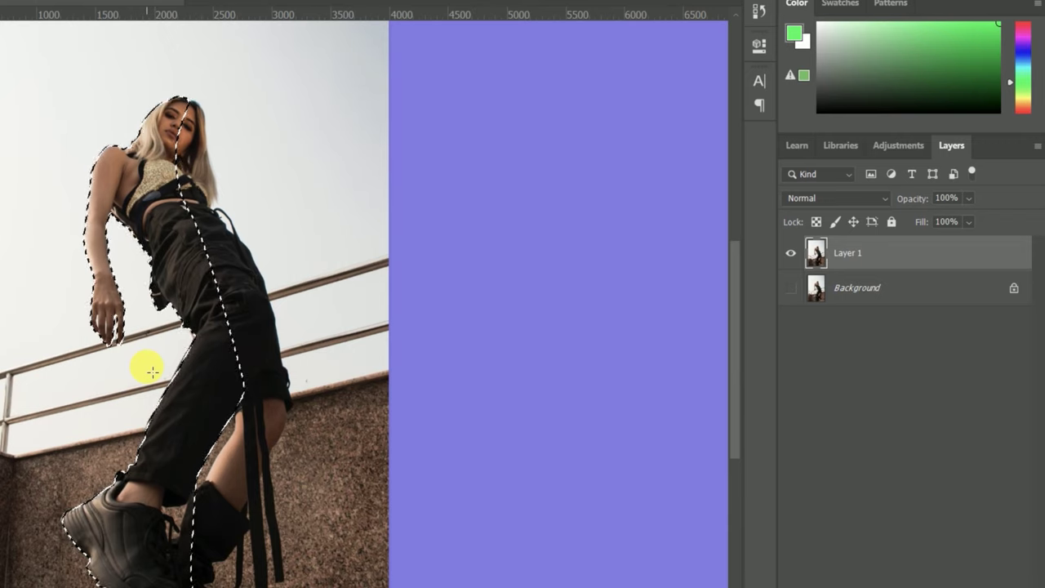
key(ctrl+j)
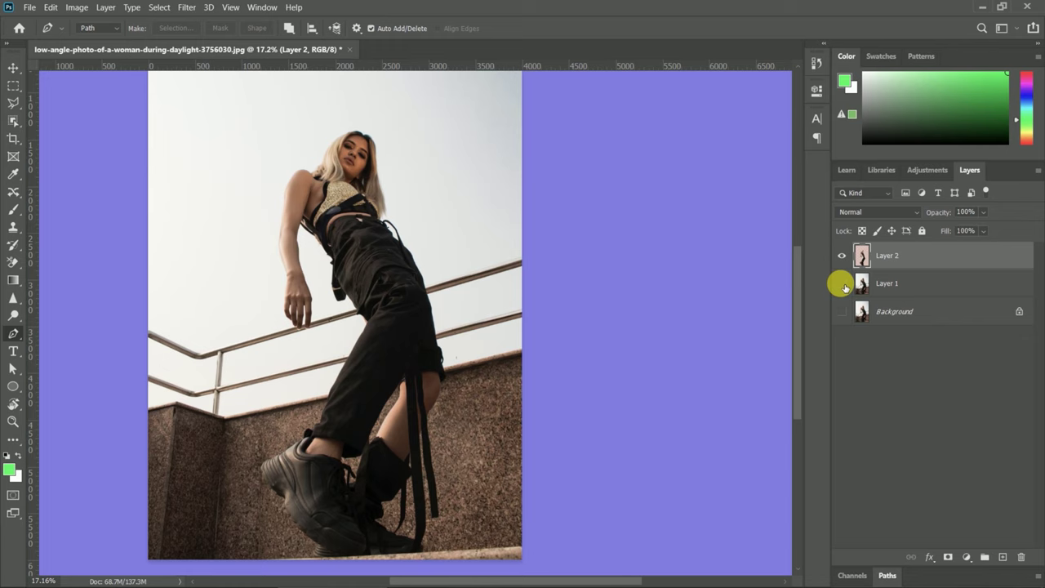
click(844, 285)
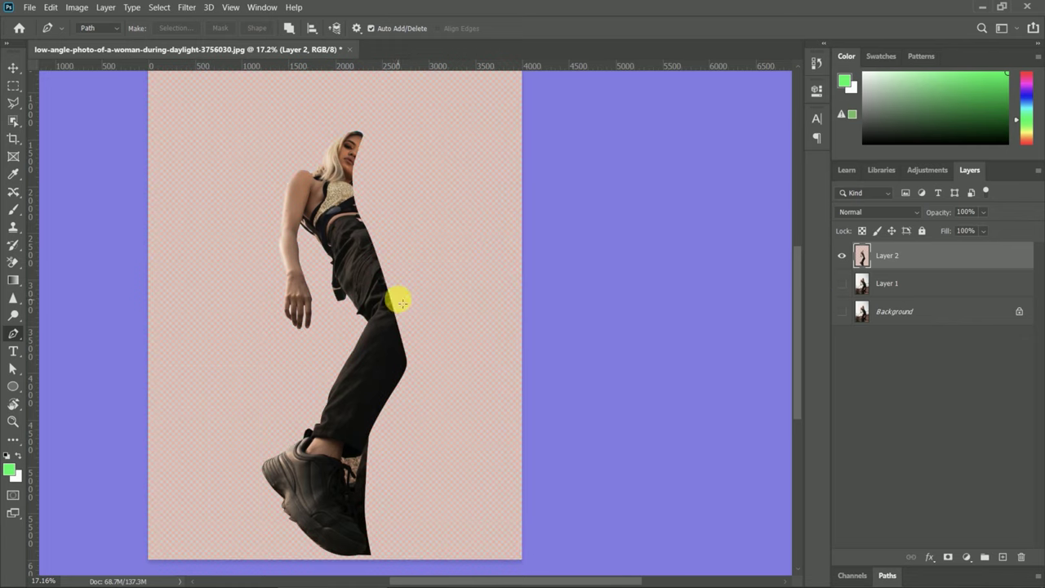
click(842, 284)
Offset the Layer 2 cut-out left of the original, keeping Layer 2 above Layer 1
key(v)
drag(366, 325, 347, 331)
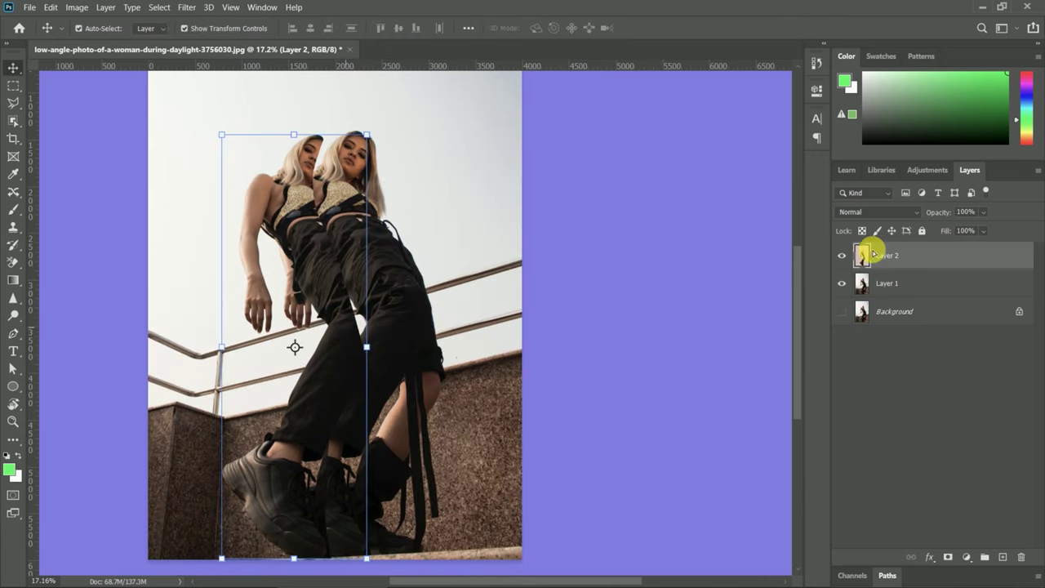
drag(863, 256, 865, 301)
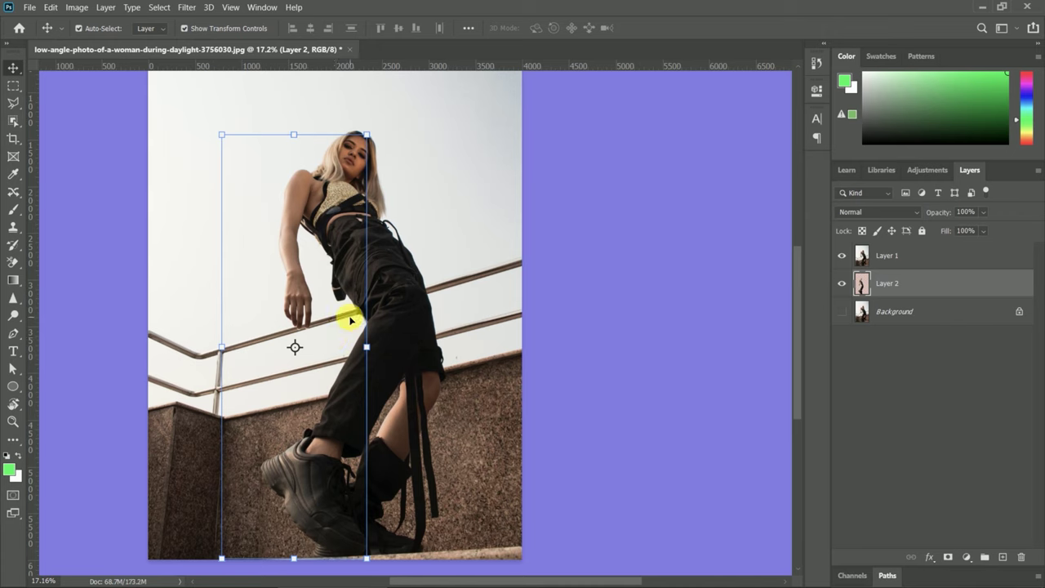
drag(863, 258, 864, 292)
mouse_move(437, 334)
mouse_down()
mouse_move(345, 314)
mouse_move(349, 324)
mouse_up()
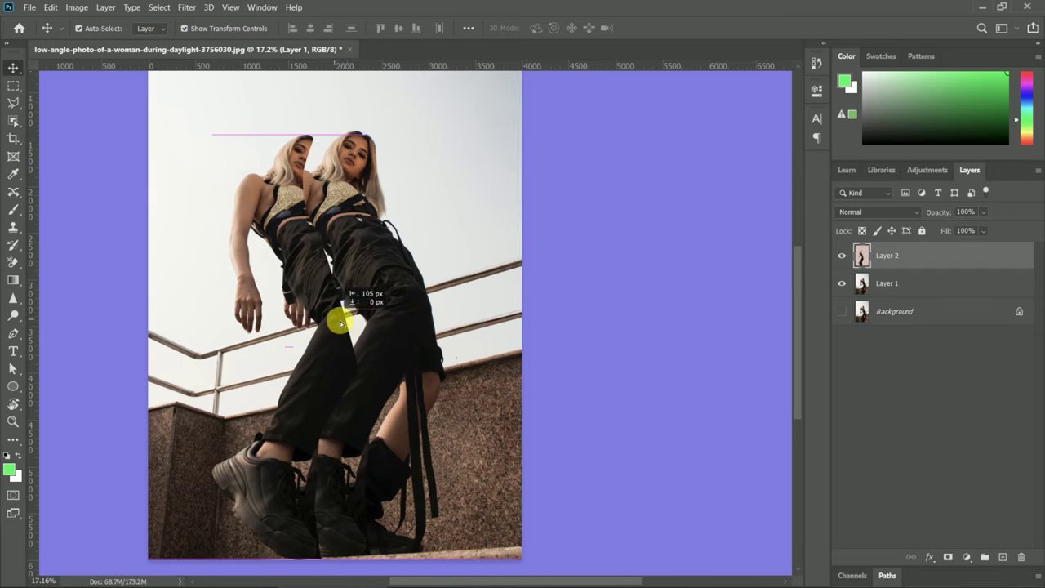
drag(348, 324, 350, 321)
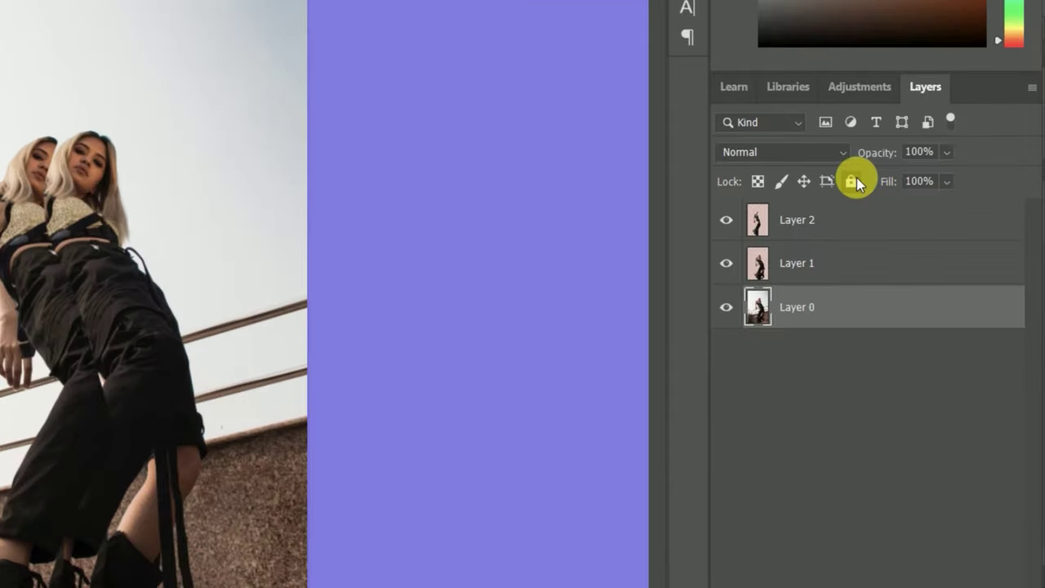
Lock all on Layer 0 and rename Layer 2 to 'Hhalf bg'
click(852, 182)
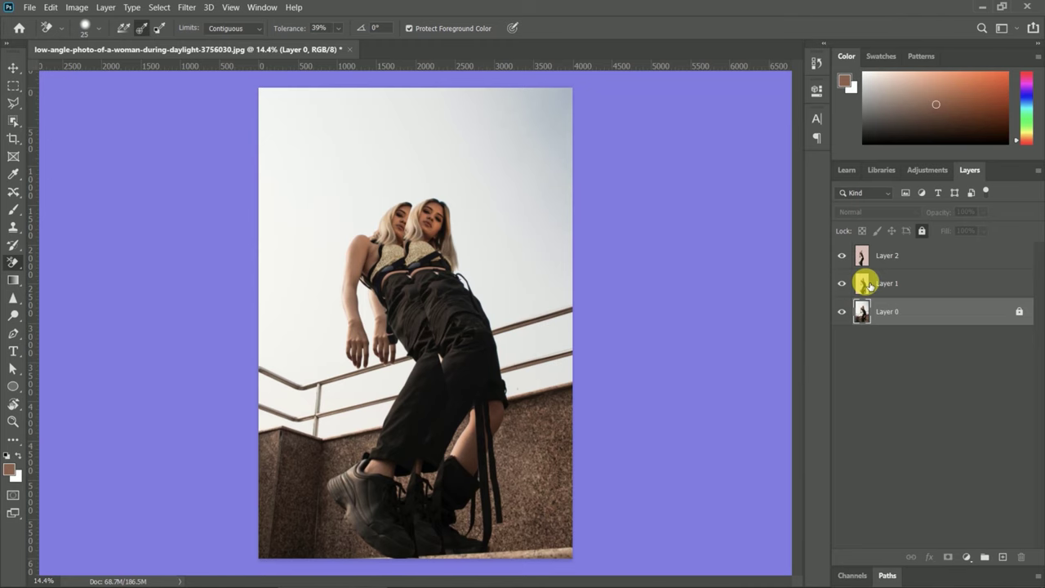
click(866, 283)
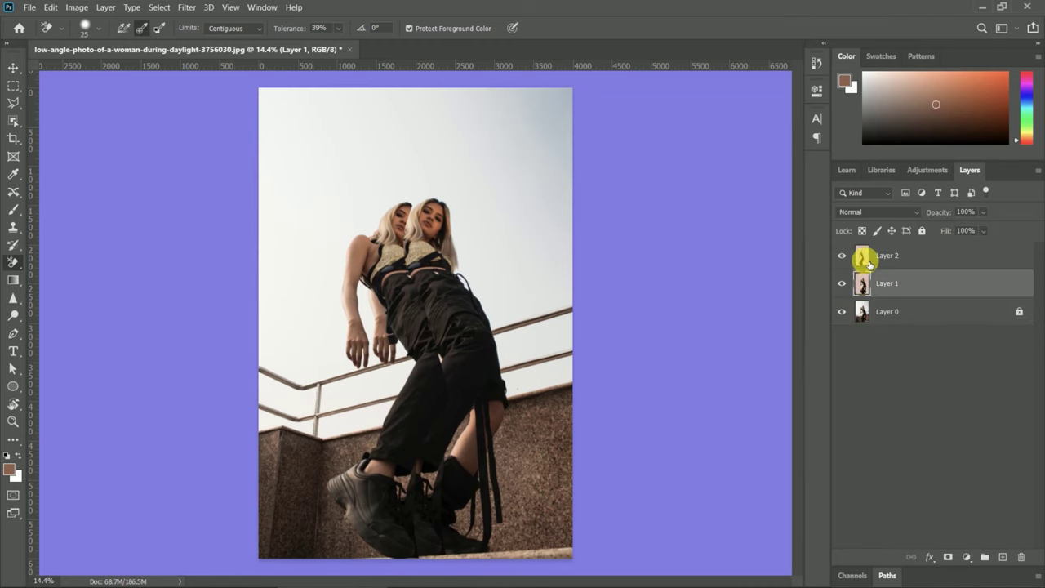
click(870, 257)
double_click(888, 257)
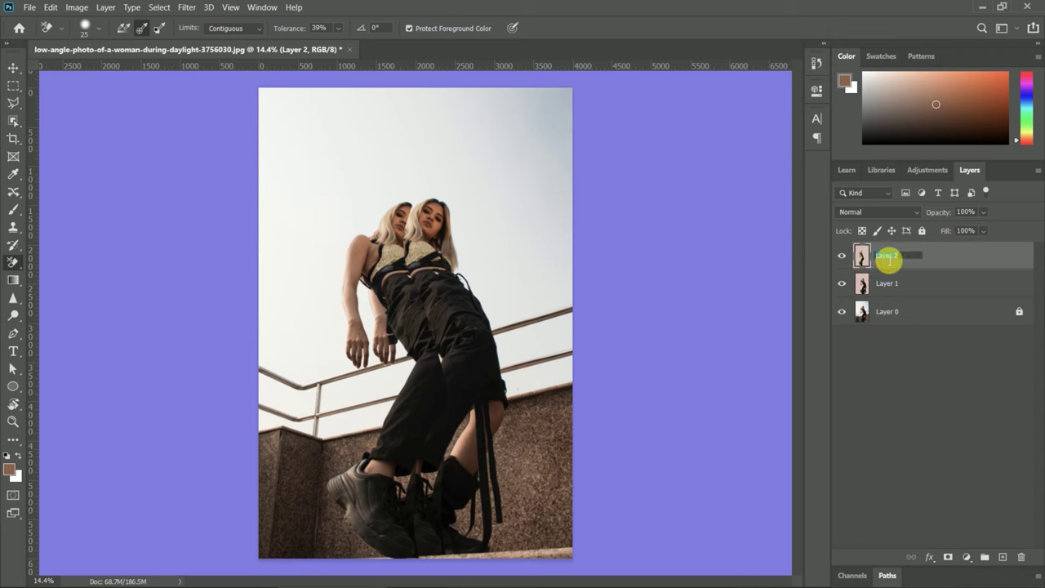
text(Hair bg)
key(Return)
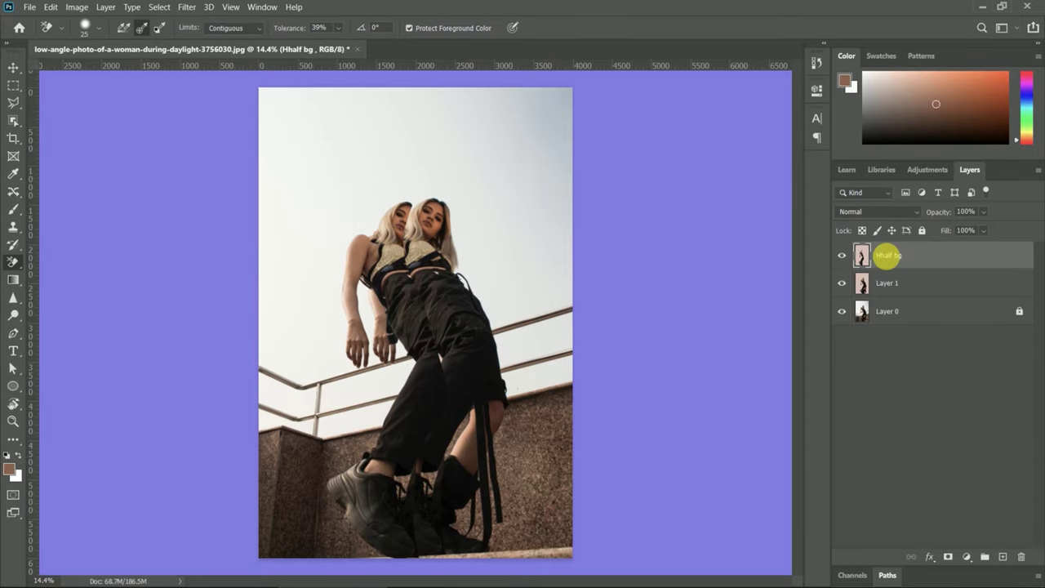
key(v)
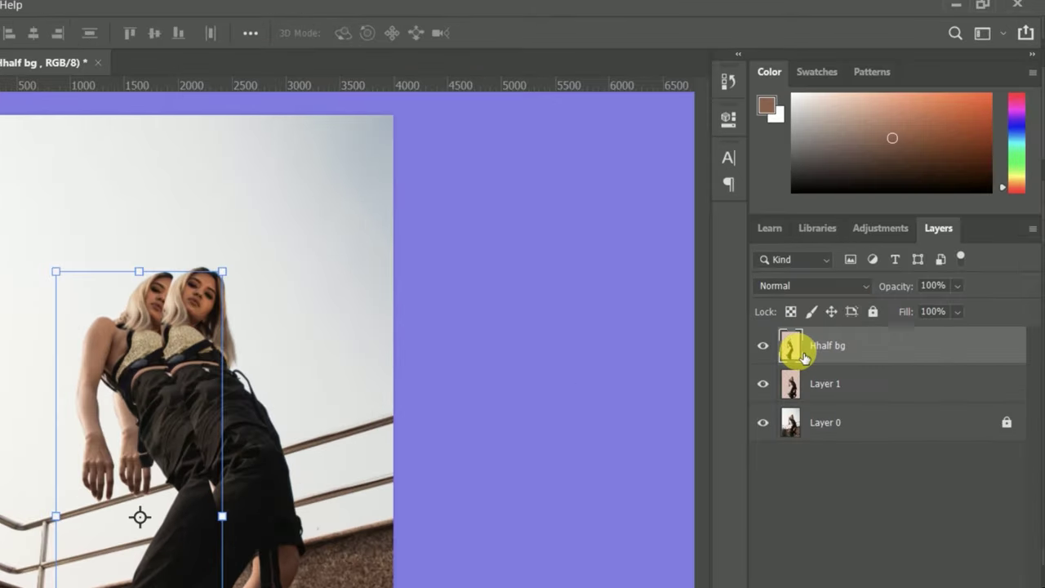
Duplicate Hhalf bg as 'Hhalf bg copy' and drag it further left as a third figure
right_click(799, 353)
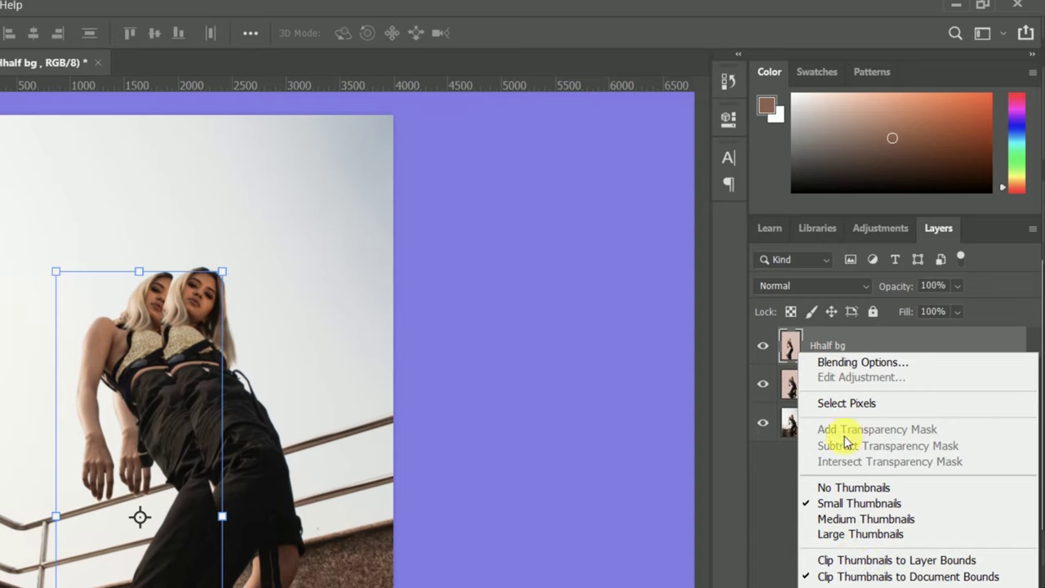
click(894, 336)
right_click(894, 336)
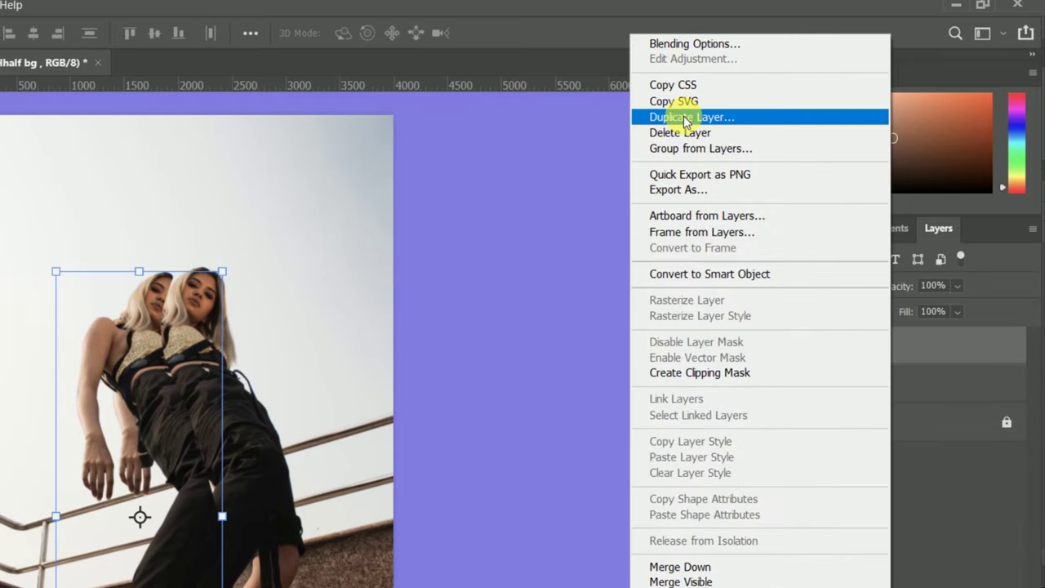
click(678, 117)
click(509, 106)
drag(414, 335, 387, 334)
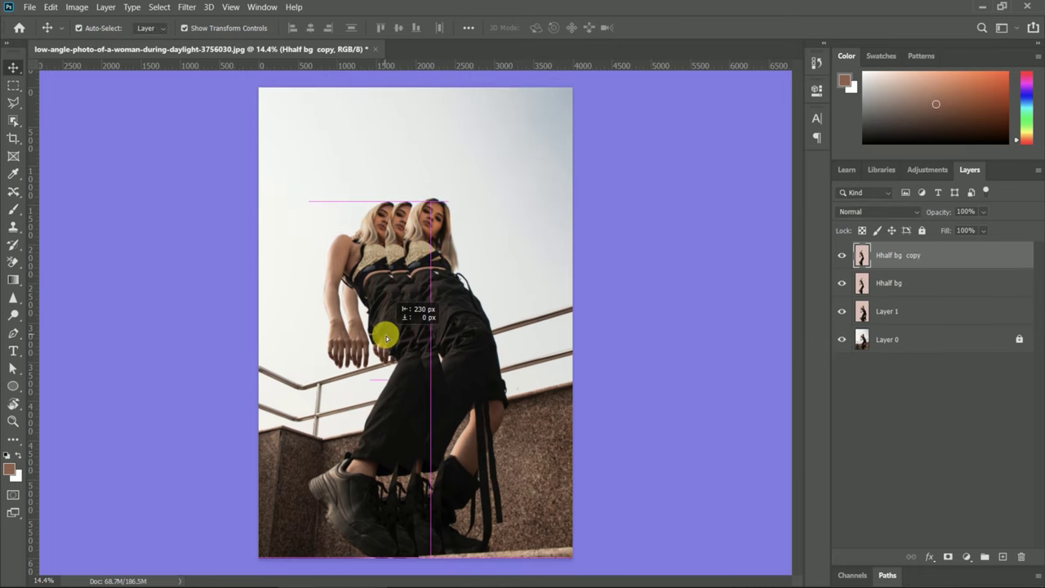
drag(385, 337, 377, 340)
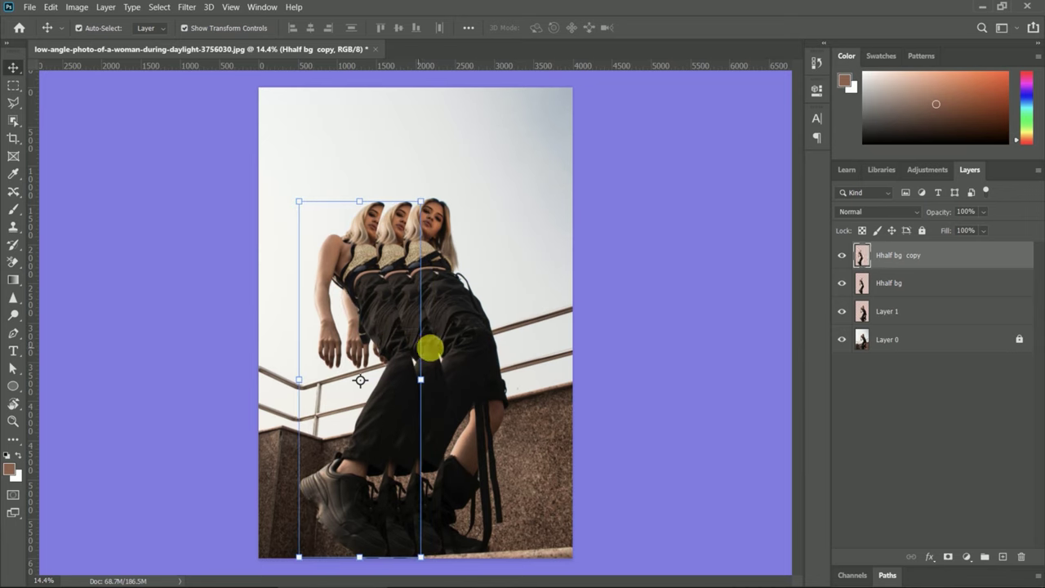
Tilt Hhalf bg copy about -3.5 degrees, nudge it right, then duplicate it into copies 2–4
key(ctrl+t)
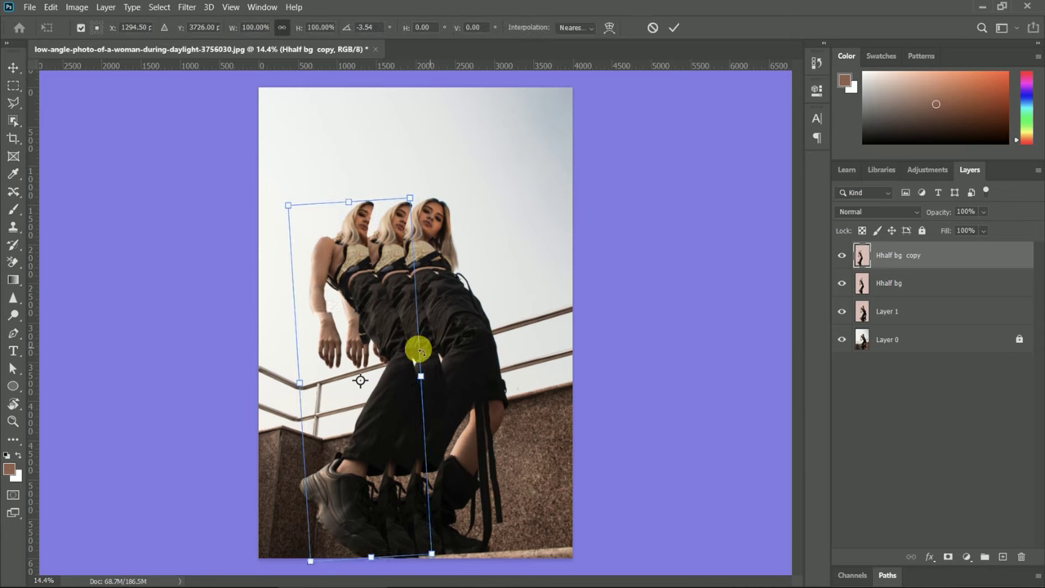
drag(420, 352, 417, 353)
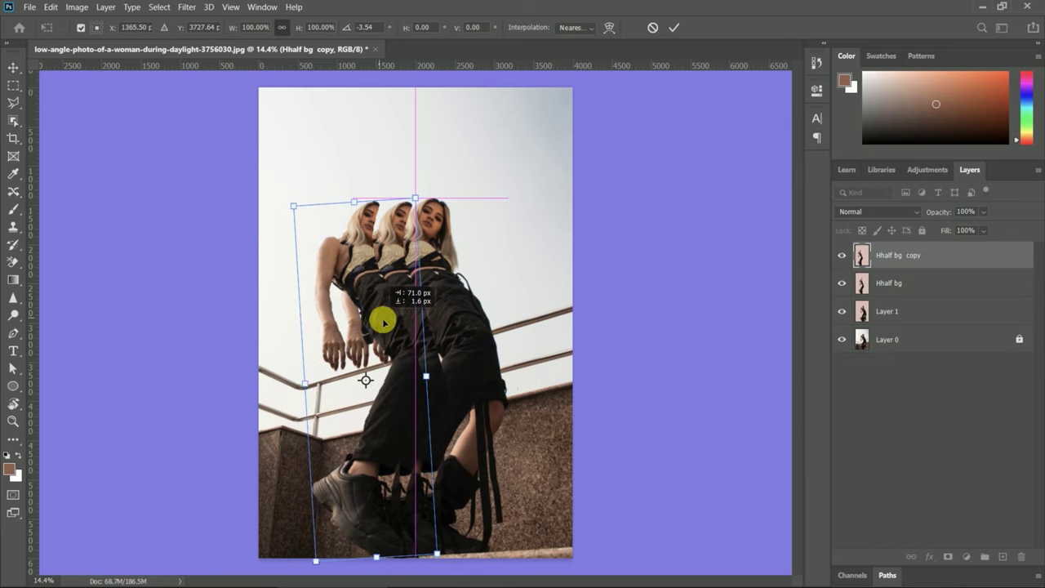
drag(375, 321, 393, 322)
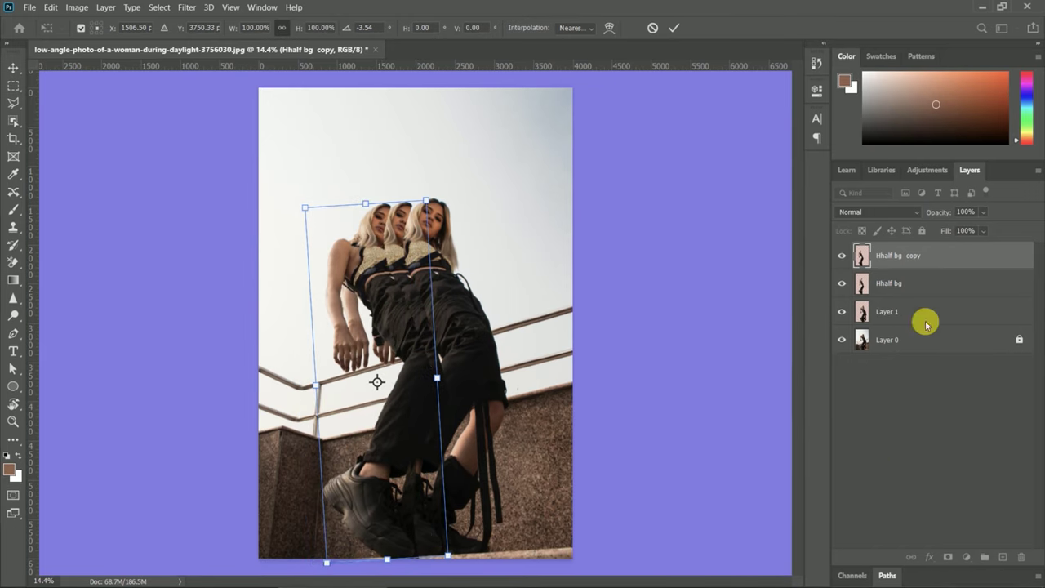
mouse_move(894, 254)
mouse_down()
mouse_move(903, 275)
mouse_move(894, 333)
mouse_up()
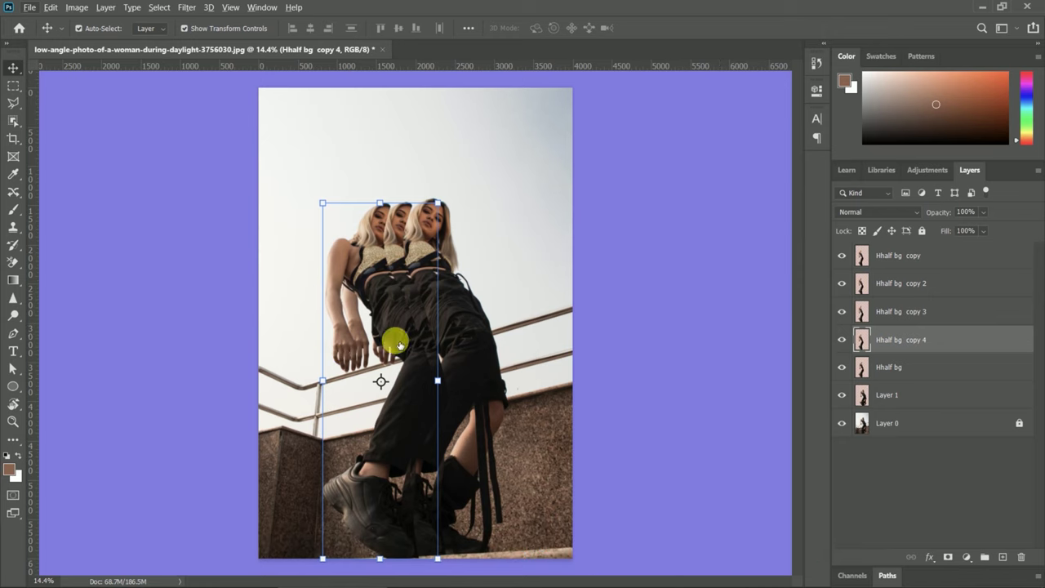
Slide the top copy, copy 2 and copy 3 progressively further left, then raise Layer 1 to the top
mouse_move(406, 353)
mouse_down()
mouse_move(373, 353)
mouse_move(393, 360)
mouse_up()
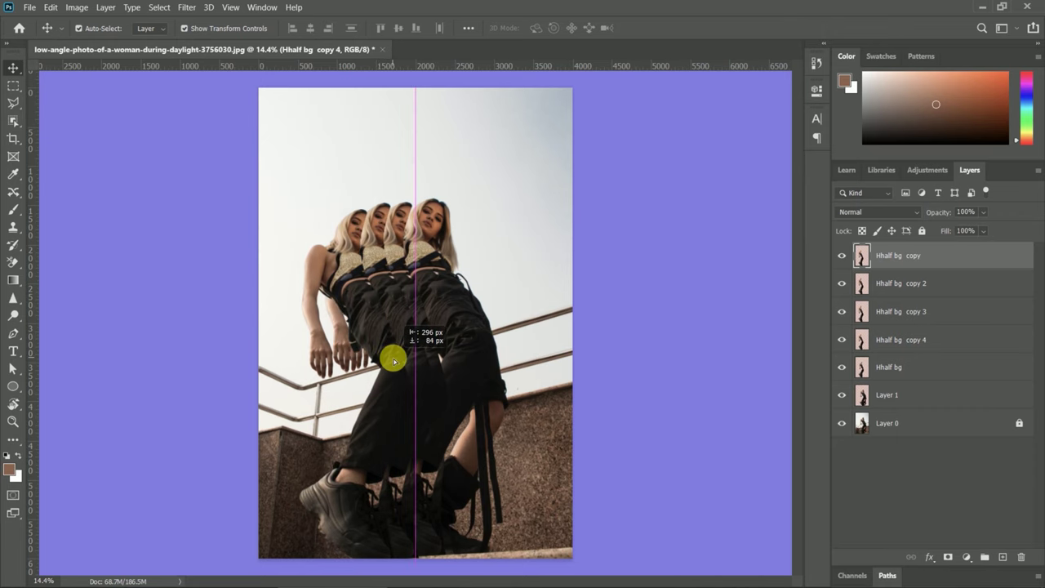
drag(393, 360, 392, 359)
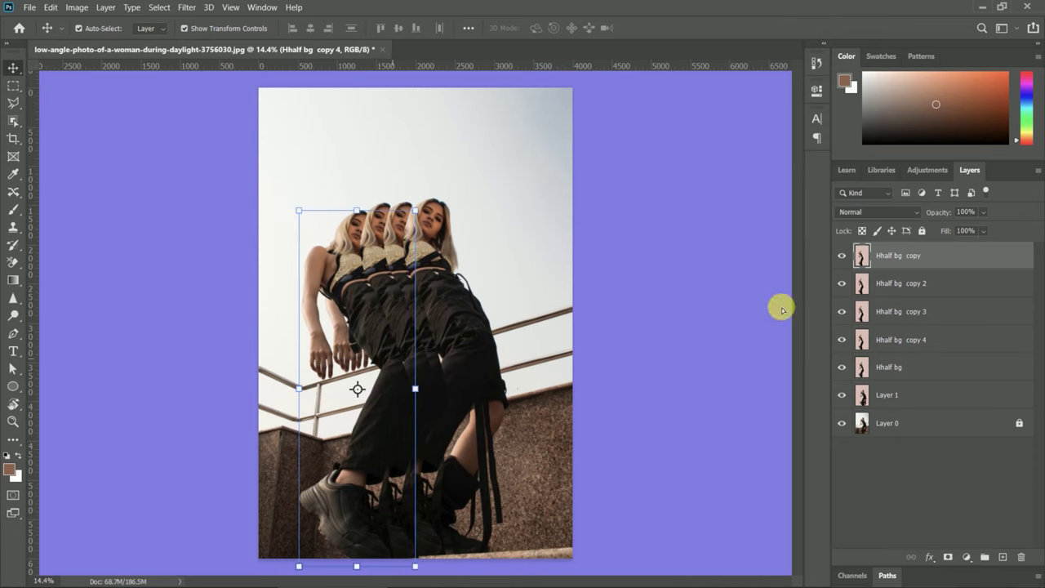
click(922, 284)
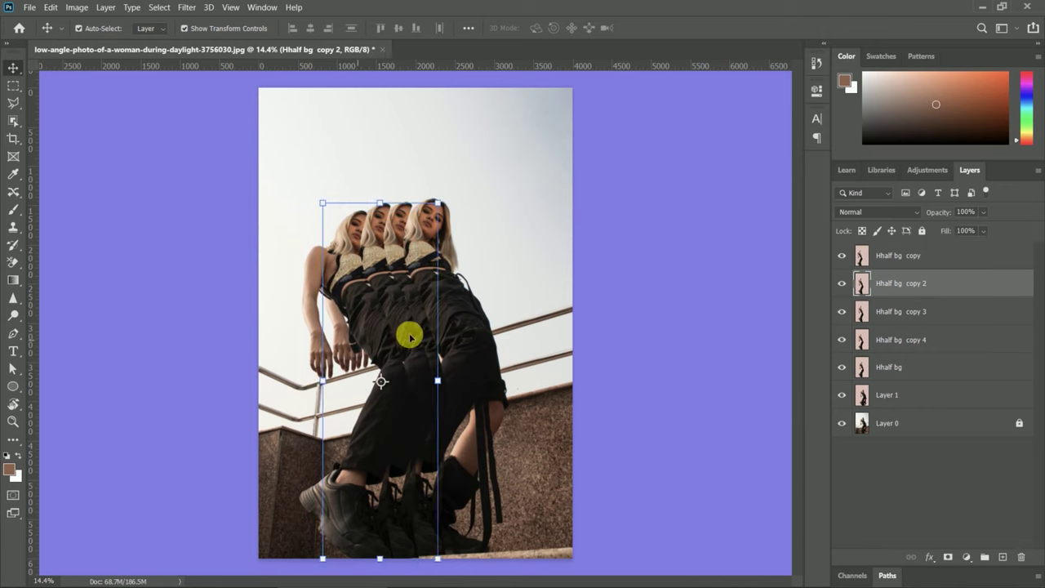
drag(408, 335, 360, 356)
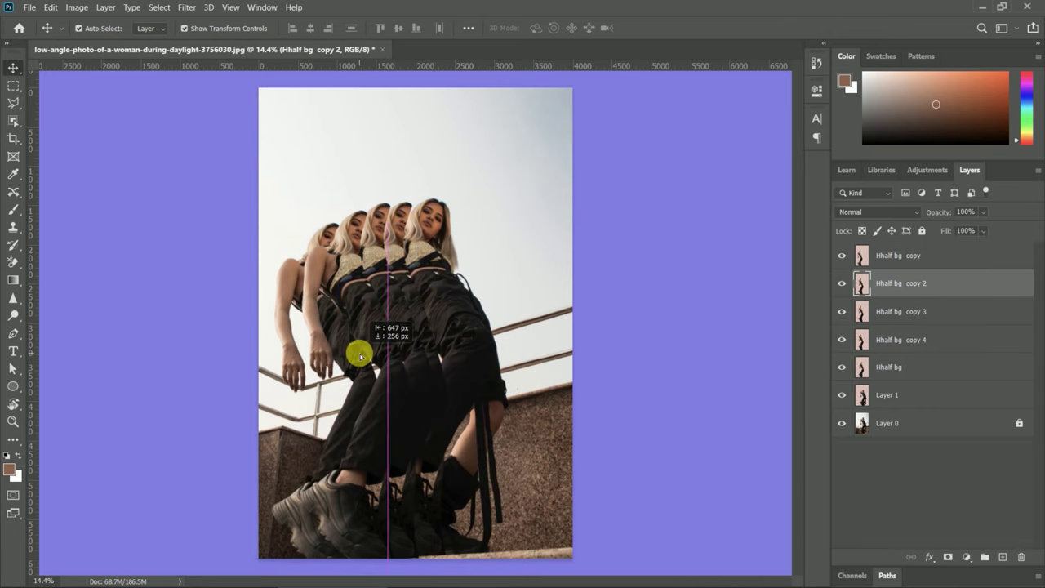
click(906, 311)
drag(401, 327, 331, 360)
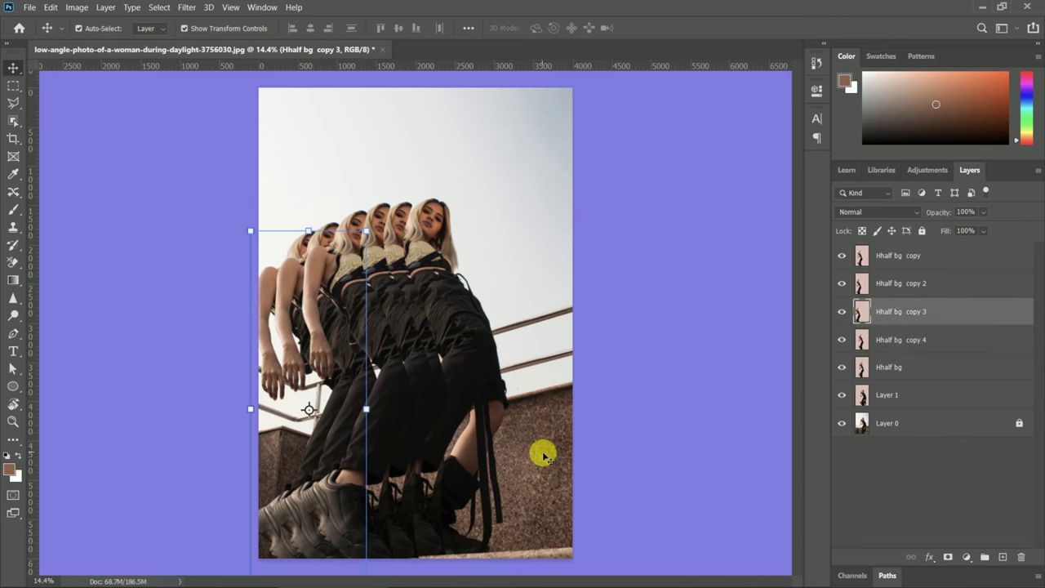
drag(863, 394, 862, 256)
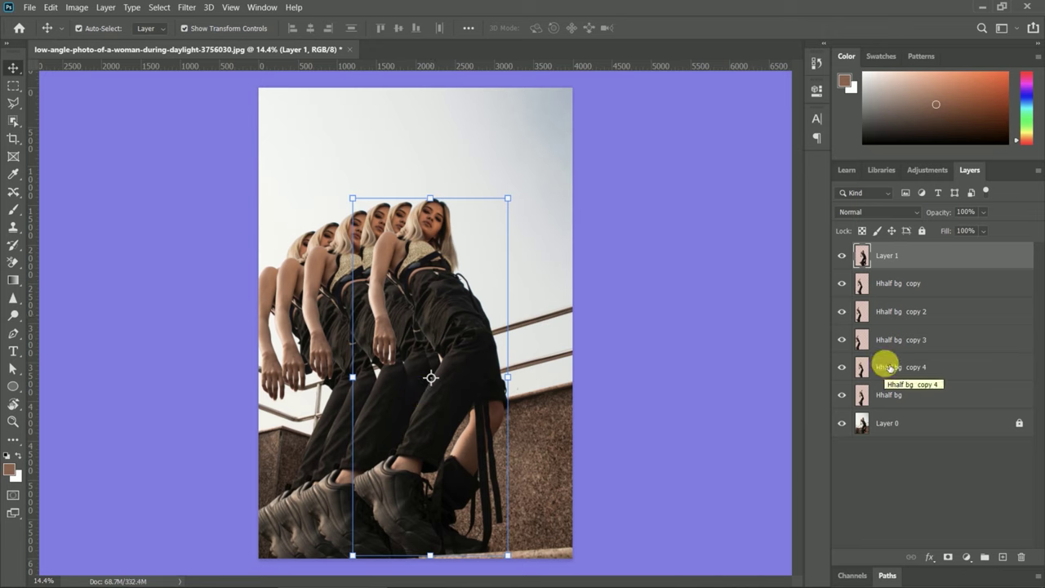
Commit a transform on Layer 1, then drag Hhalf bg copy down below copy 3
key(ctrl+t)
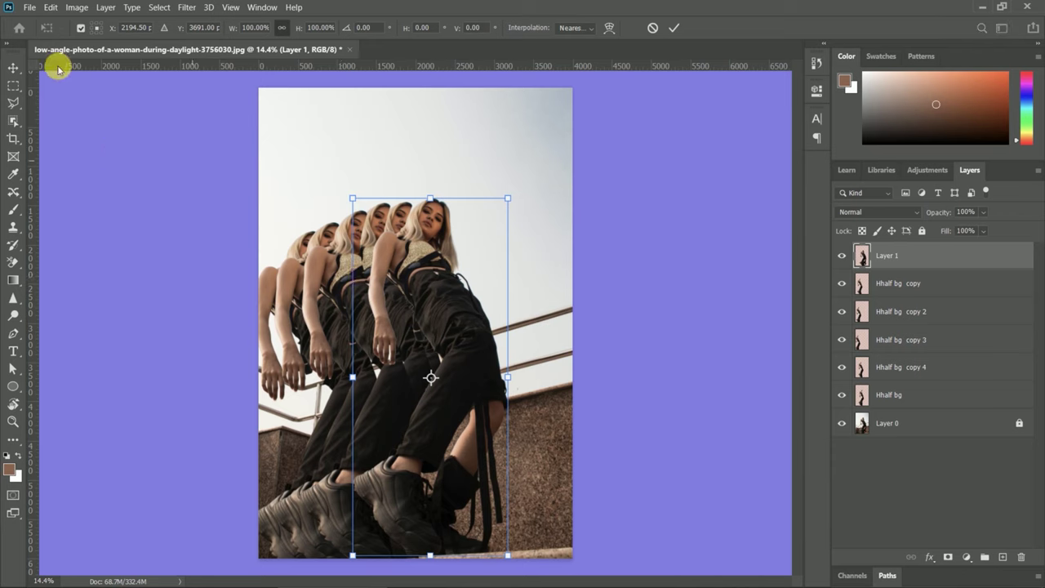
click(674, 28)
click(359, 288)
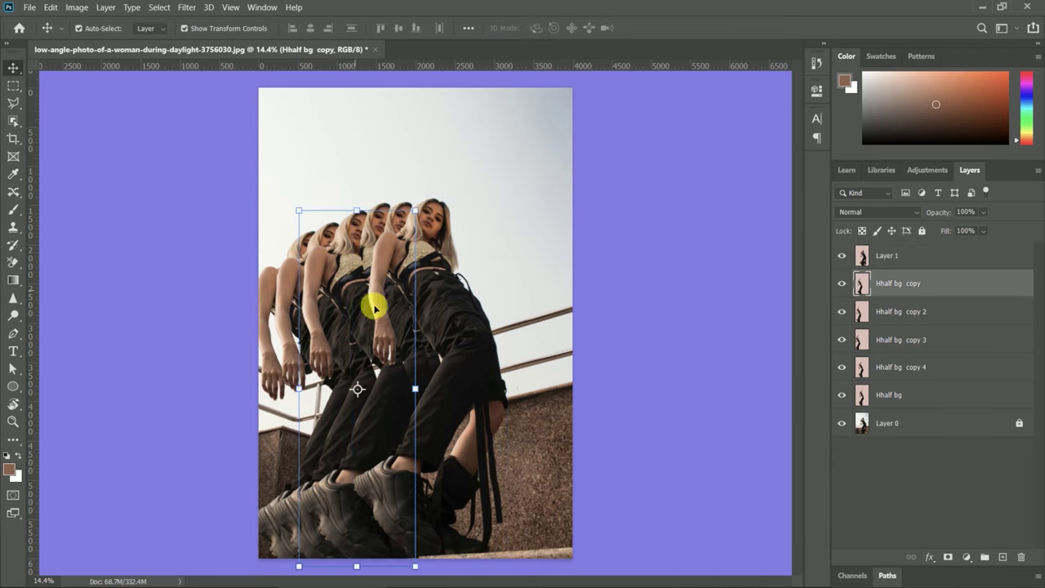
drag(858, 285, 869, 348)
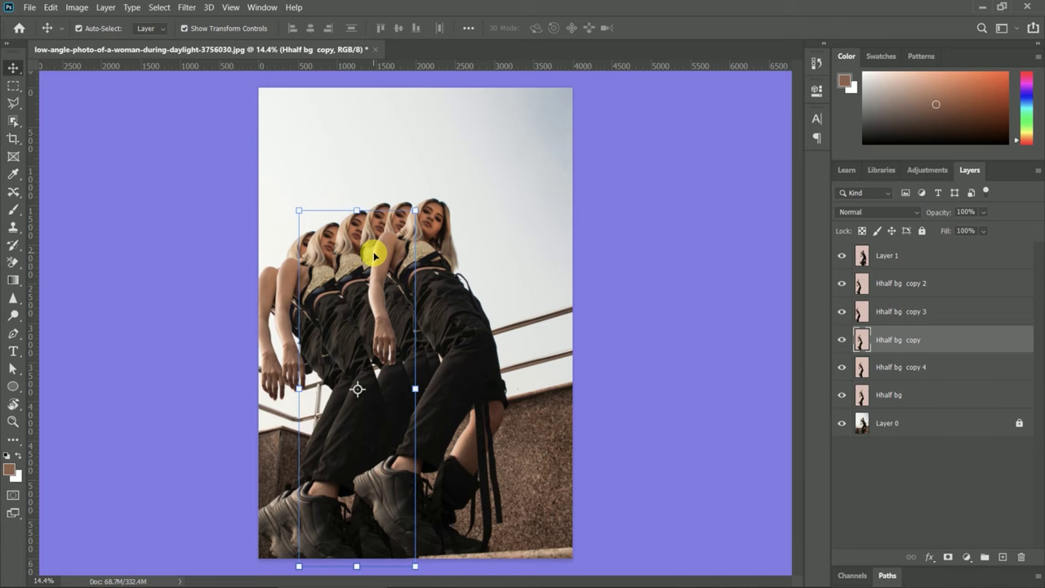
drag(877, 283, 867, 309)
Nudge Hhalf bg copy right and slightly down toward the original woman, then commit the transform
key(ctrl+t)
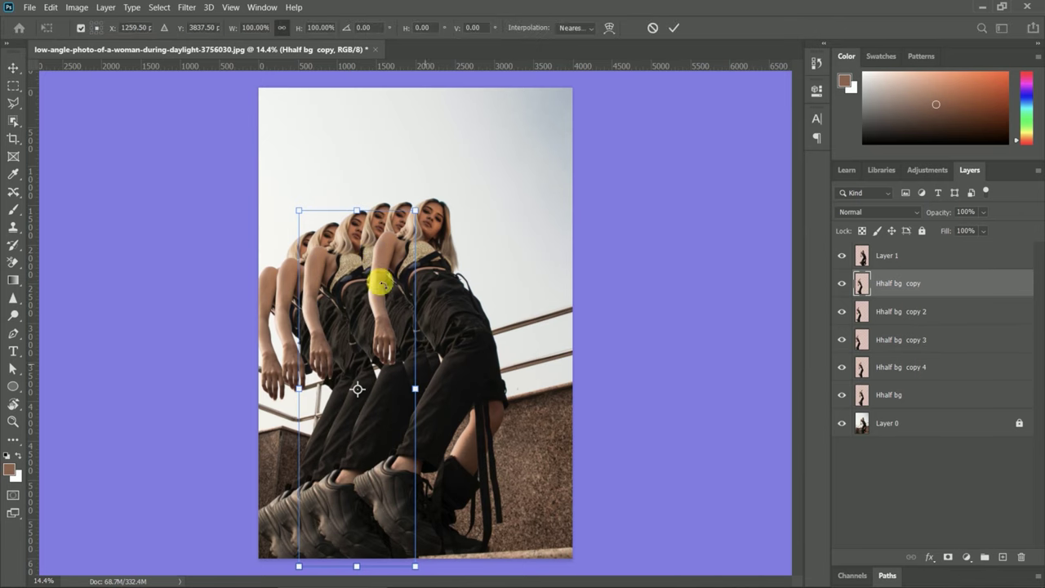
key(shift+Right)
key(shift+Right)
key(shift+Right)
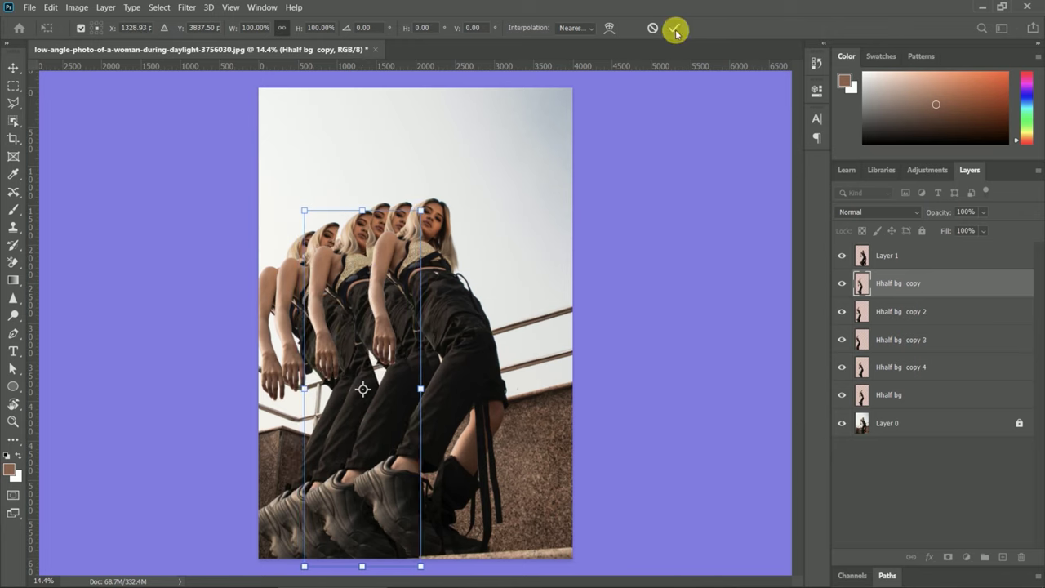
key(Left)
key(Left)
key(Down)
key(Down)
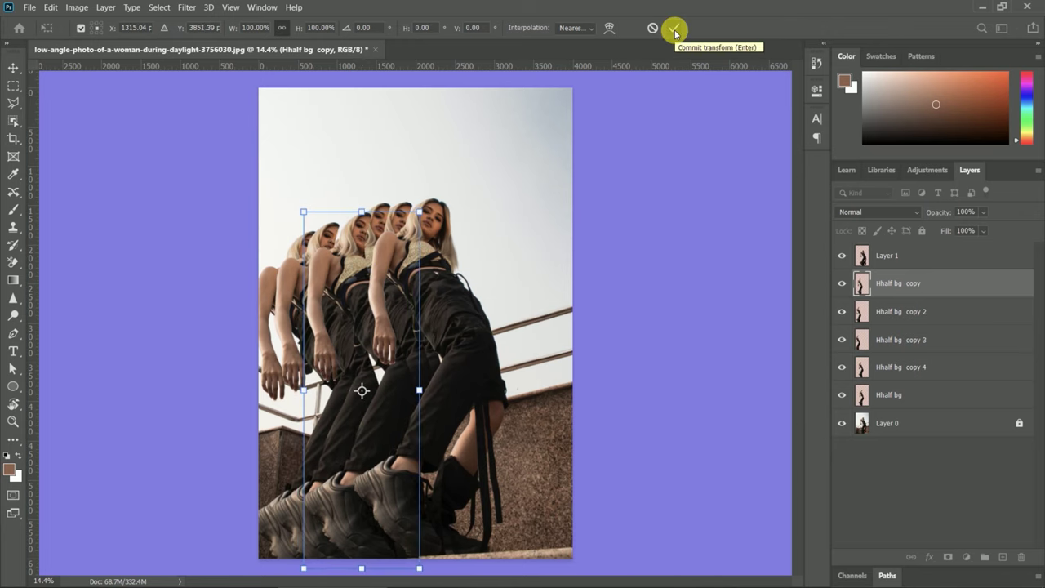
key(Up)
key(Up)
key(Up)
key(Left)
key(Left)
key(Left)
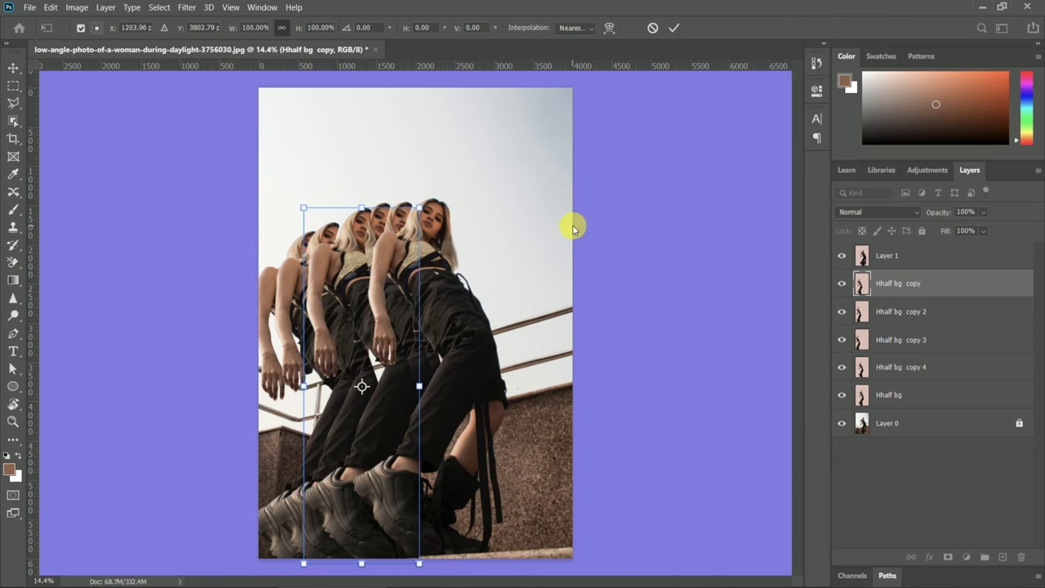
key(Right)
key(Left)
key(Left)
key(Left)
key(Right)
key(Right)
key(Right)
key(Right)
key(Right)
key(Right)
key(Right)
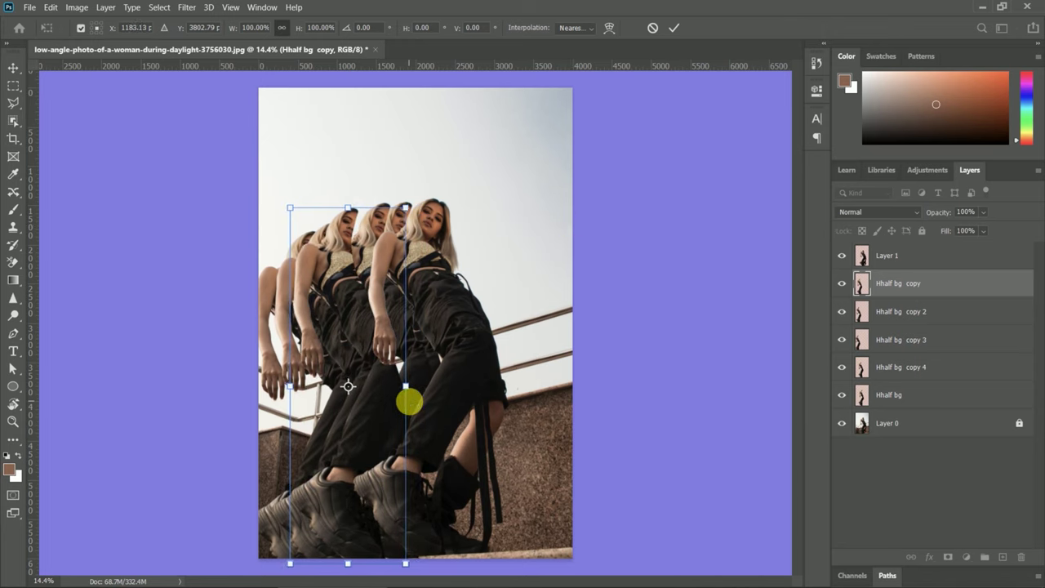
key(Right)
key(Right)
key(Right)
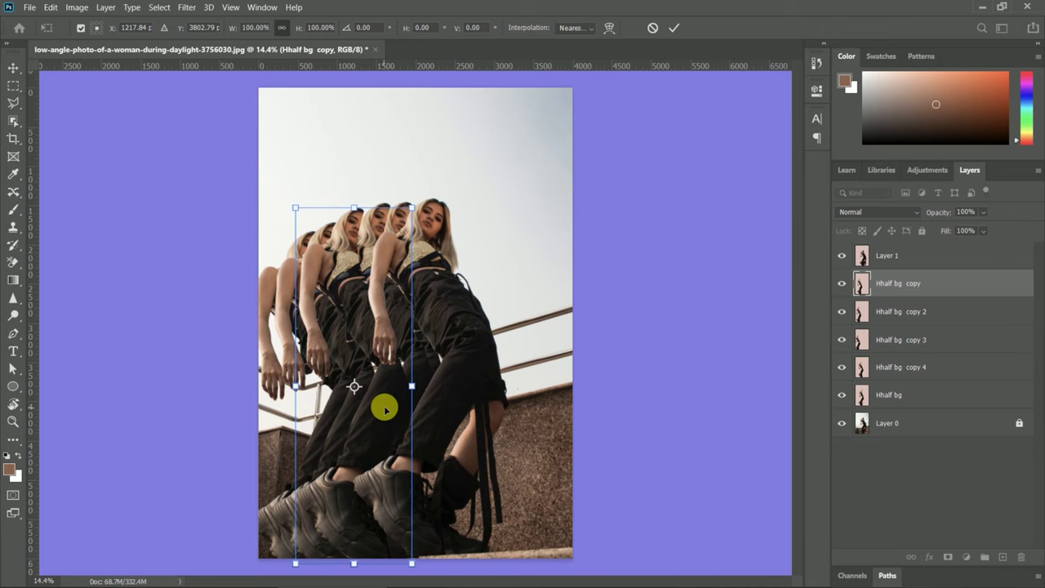
key(Right)
key(Right)
key(Right)
key(Down)
key(Down)
key(Down)
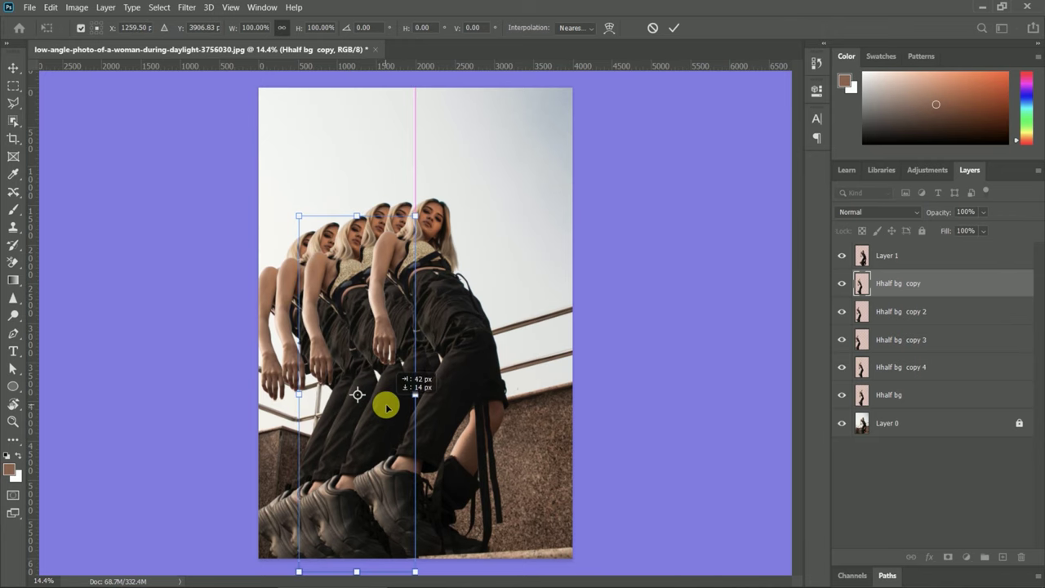
key(Return)
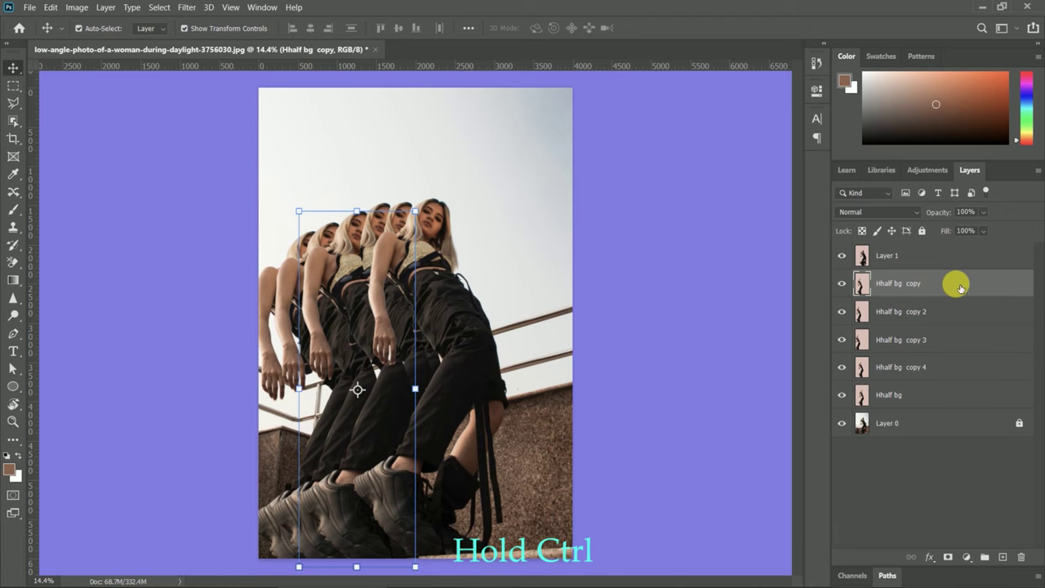
Select the layers from Hhalf bg copy through Hhalf bg and group them into Group 1
shift+click(930, 392)
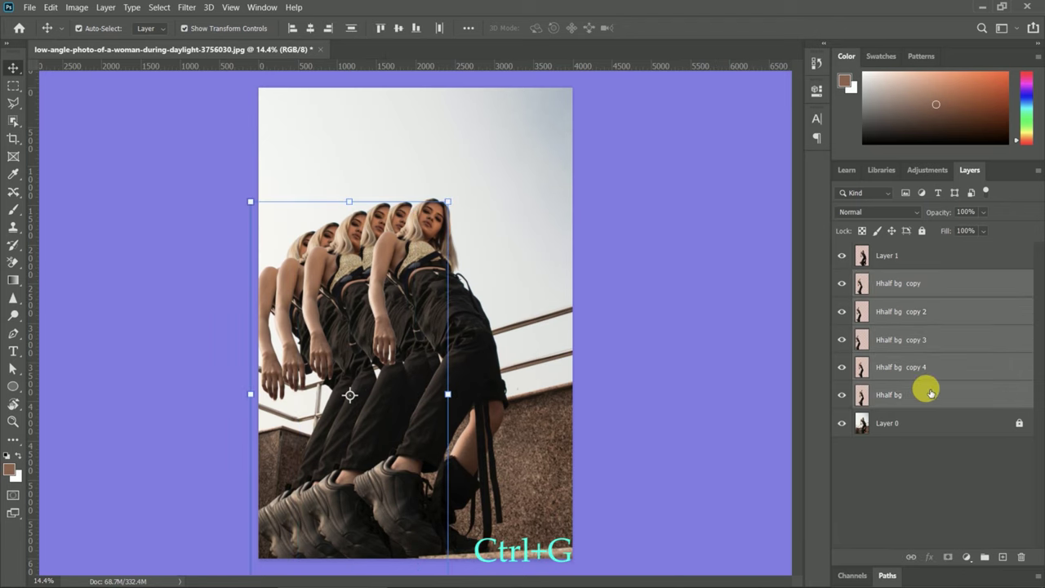
right_click(926, 391)
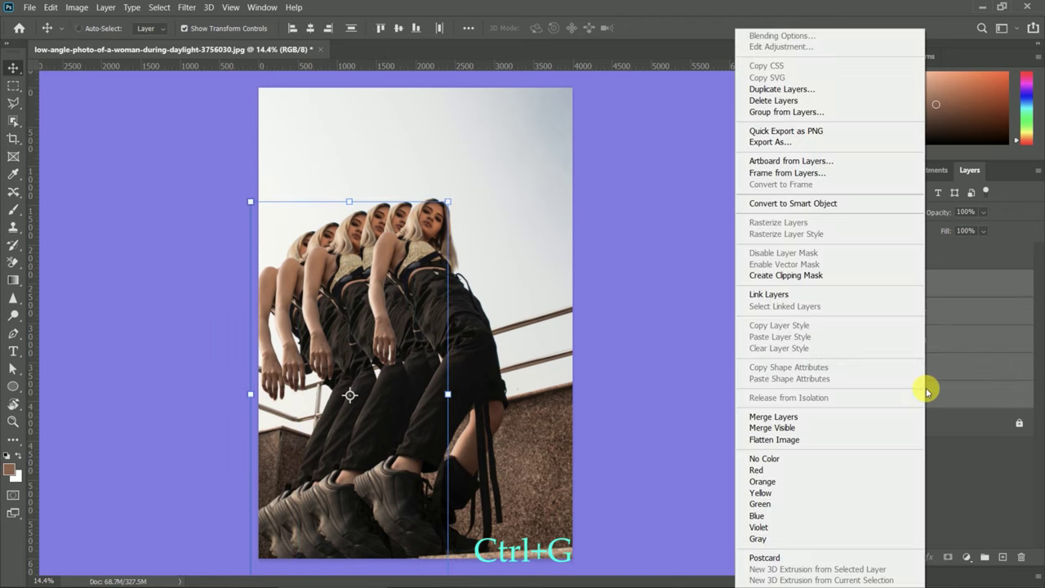
key(Escape)
key(ctrl+g)
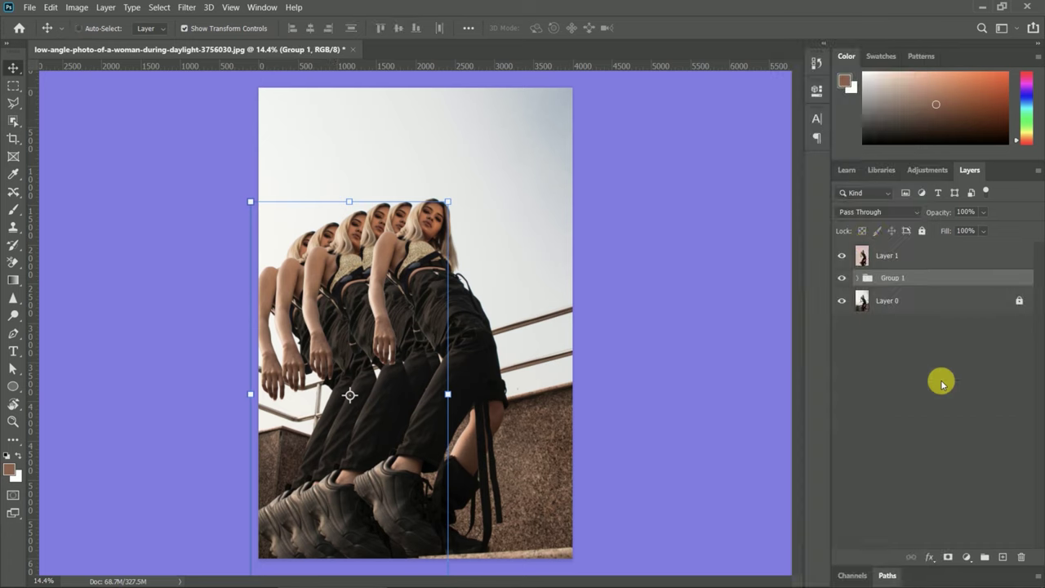
Lower Group 1's fill to 65% so the trailing figure copies turn semi-transparent
click(983, 230)
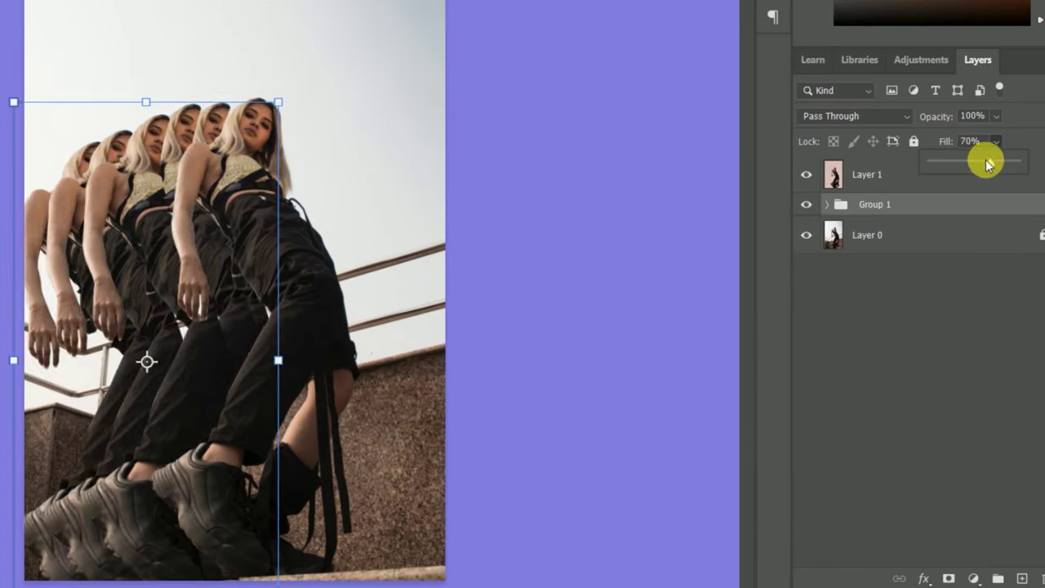
drag(1001, 246, 973, 246)
drag(980, 162, 984, 162)
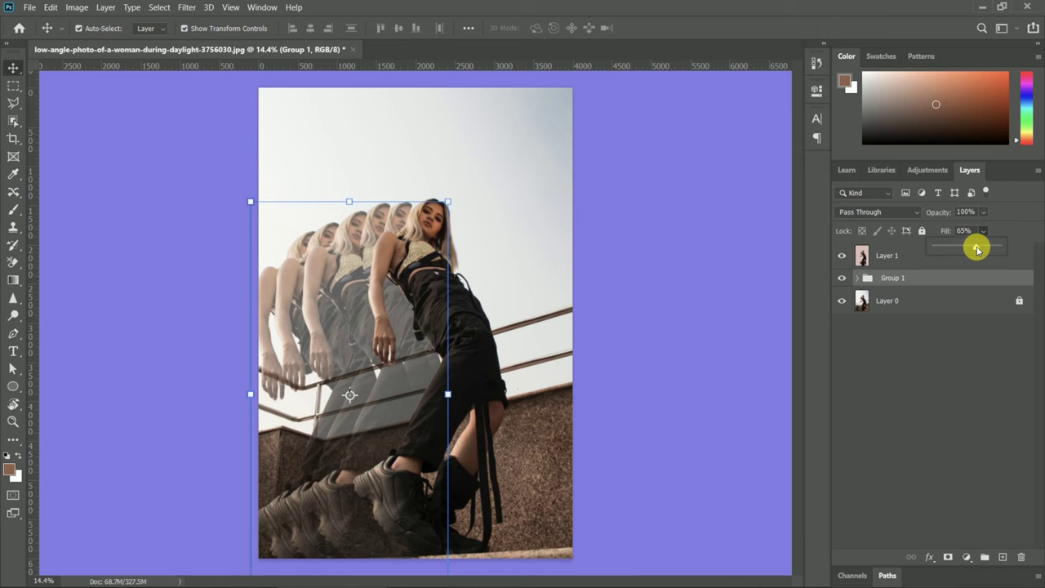
click(721, 409)
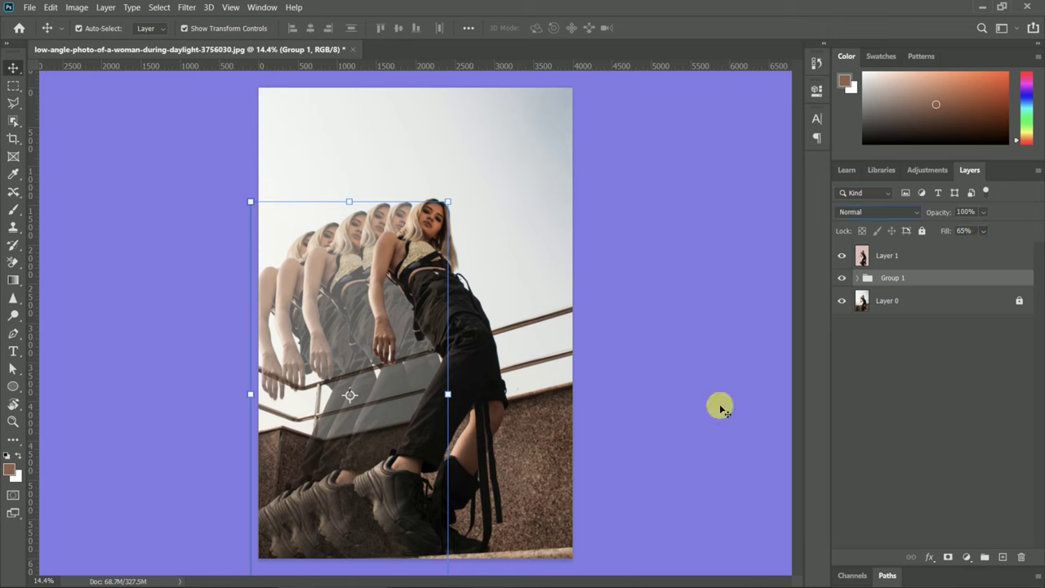